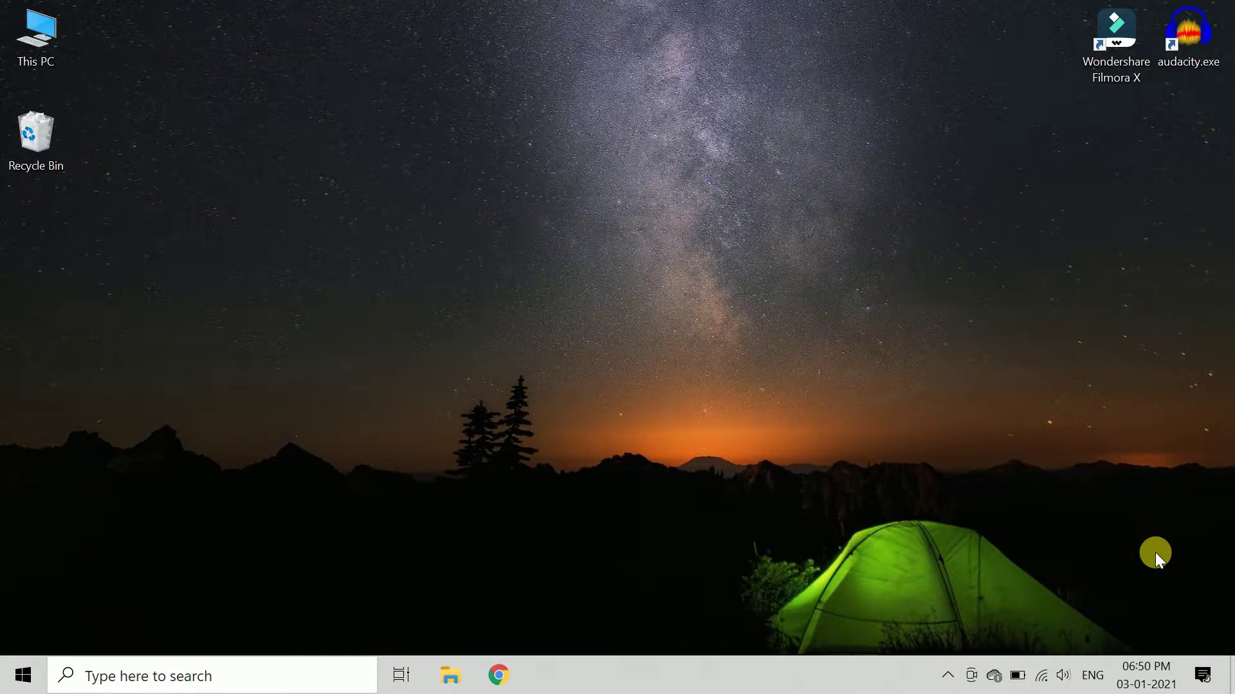
- Launch Word by searching 'WORD', create a blank Document1, and show the Insert tab
{"action": "key", "text": "super"}
{"action": "type", "text": "WORD"}
{"action": "key", "text": "Return"}
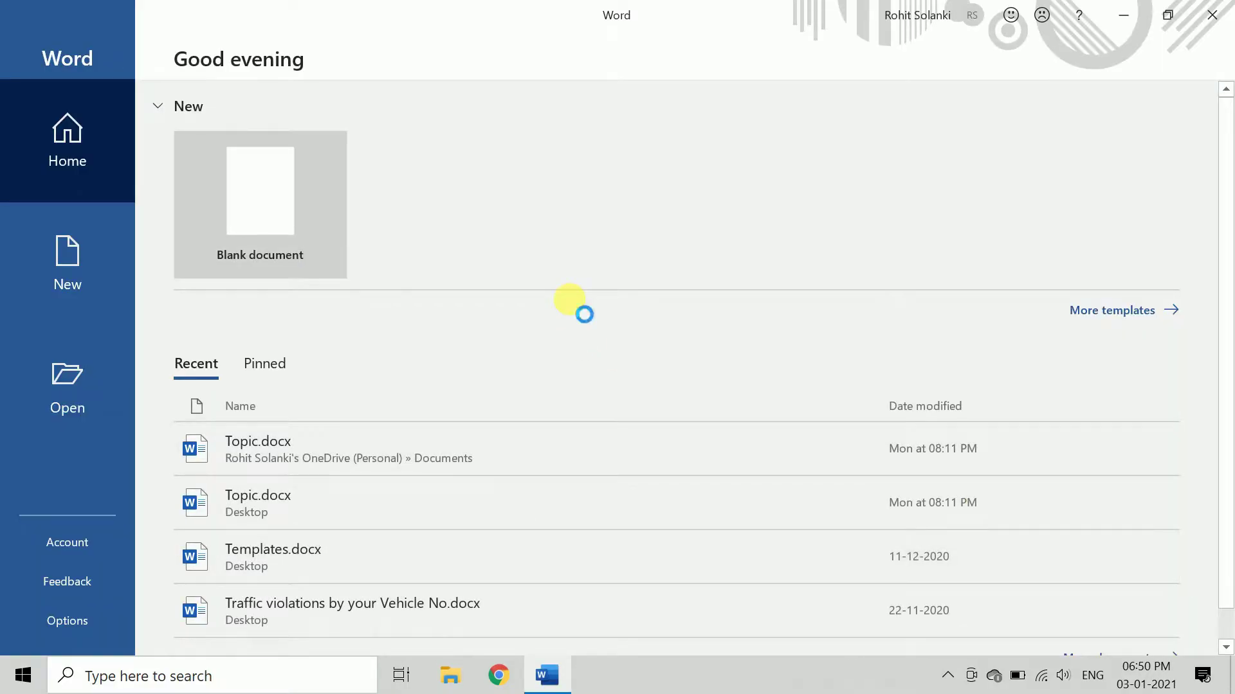
{"action": "key", "text": "Return"}
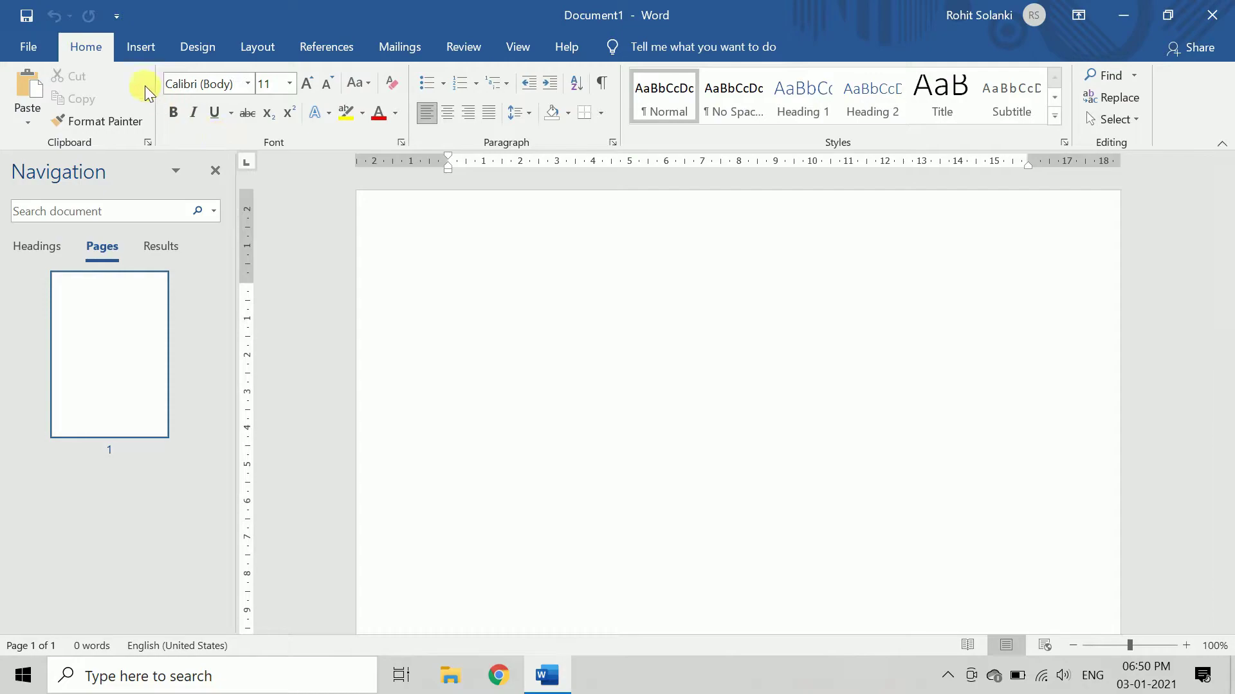
{"action": "left_click", "coordinate": [143, 47]}
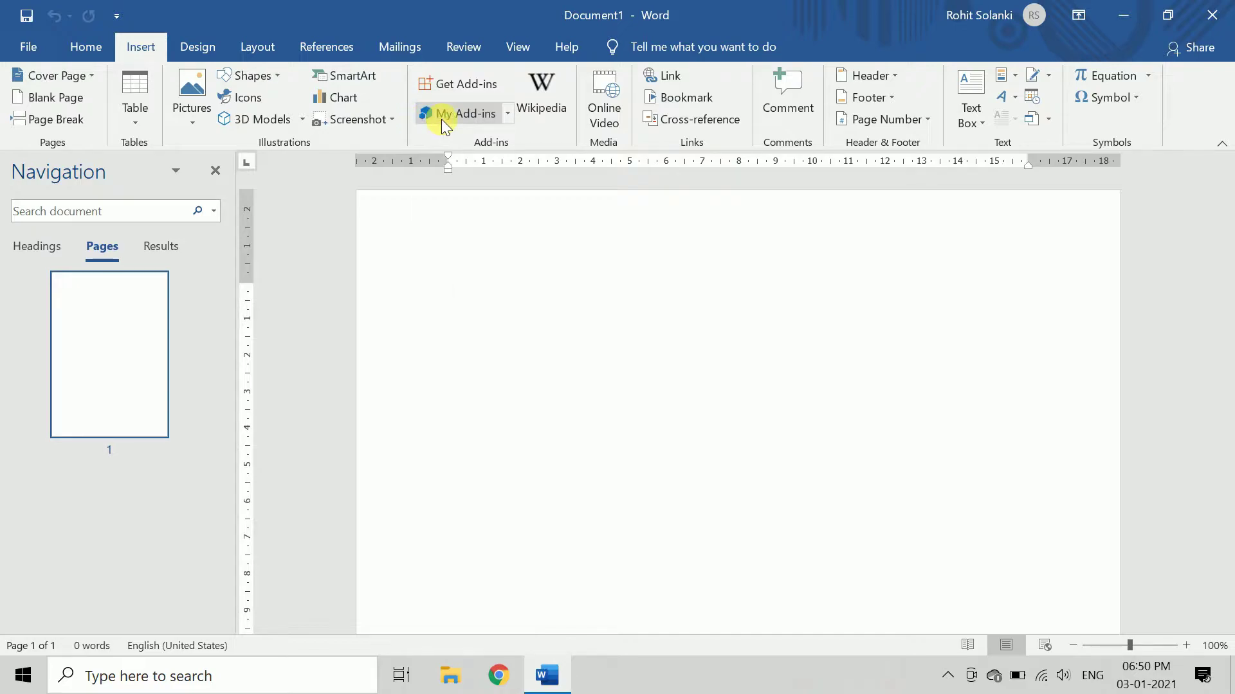
- Check the empty My Add-ins list, then scroll the add-ins store down to Emoji Keyboard
{"action": "left_click", "coordinate": [466, 119]}
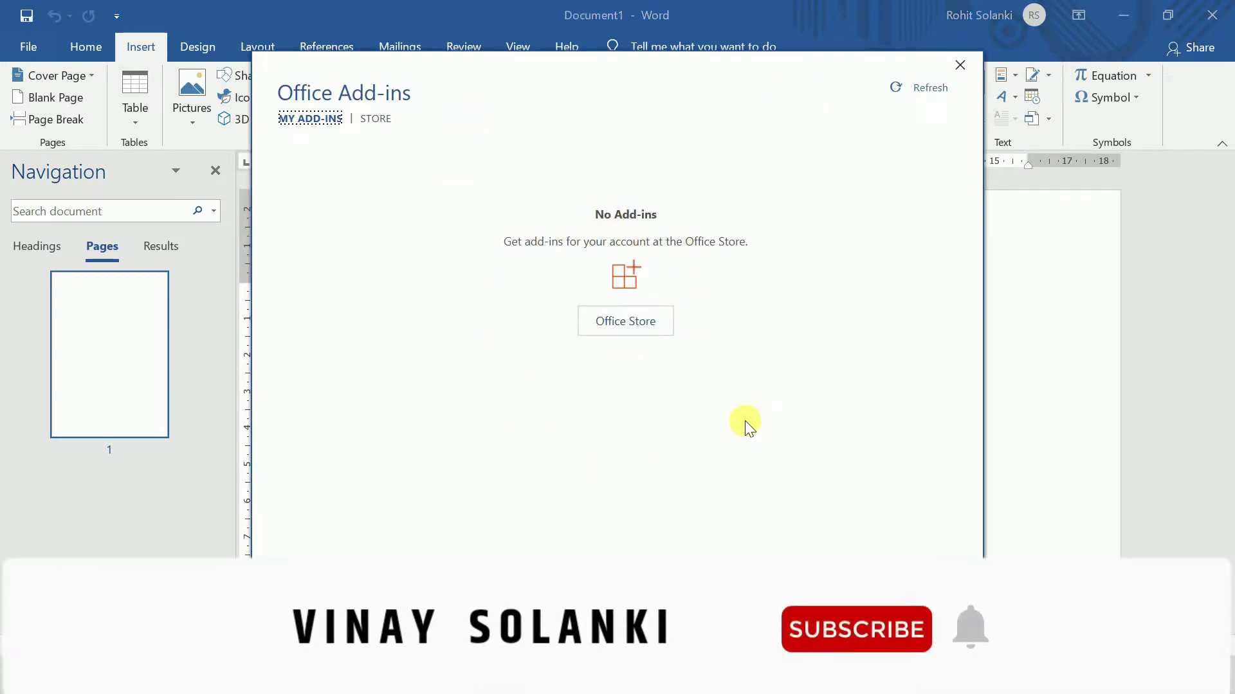
{"action": "left_click", "coordinate": [960, 67]}
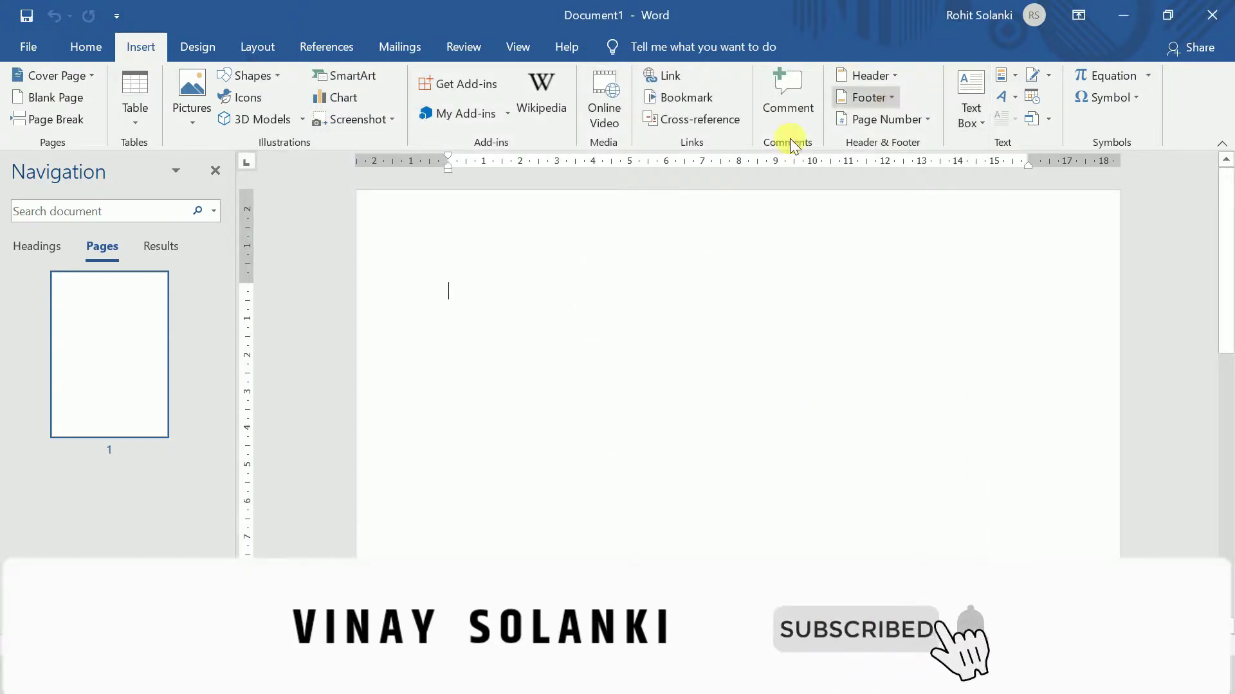
{"action": "left_click", "coordinate": [471, 85]}
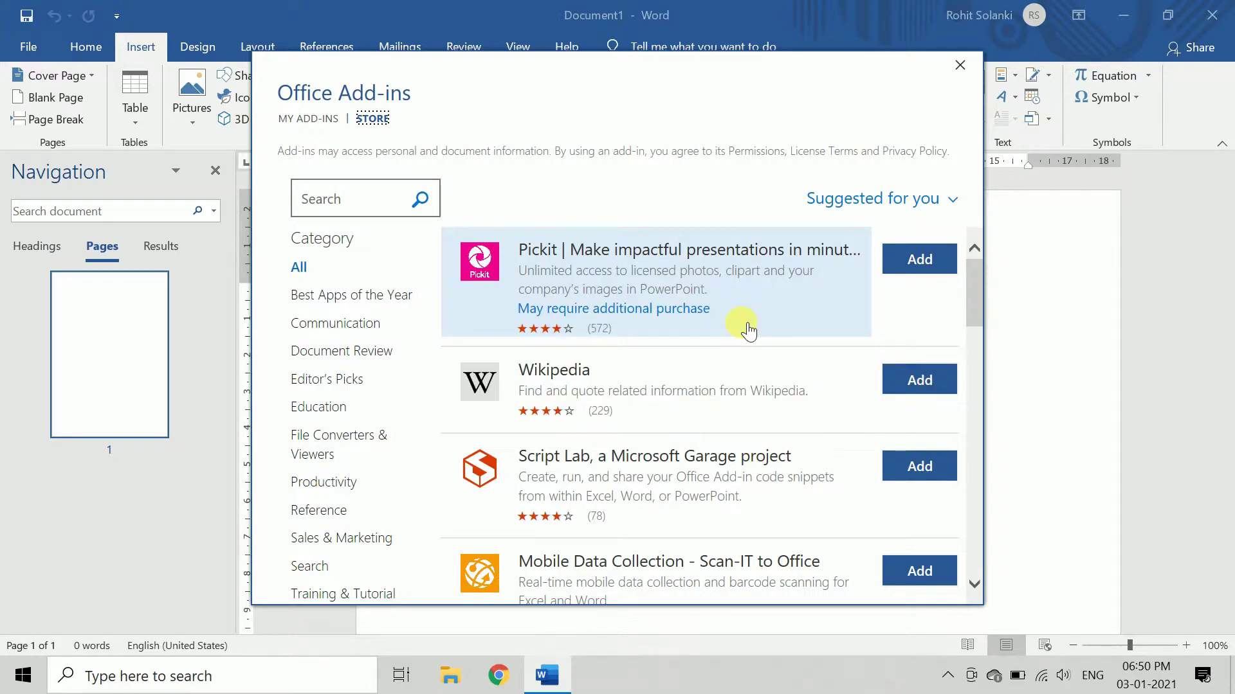
{"action": "scroll", "coordinate": [750, 340], "scroll_direction": "down", "scroll_amount": 3}
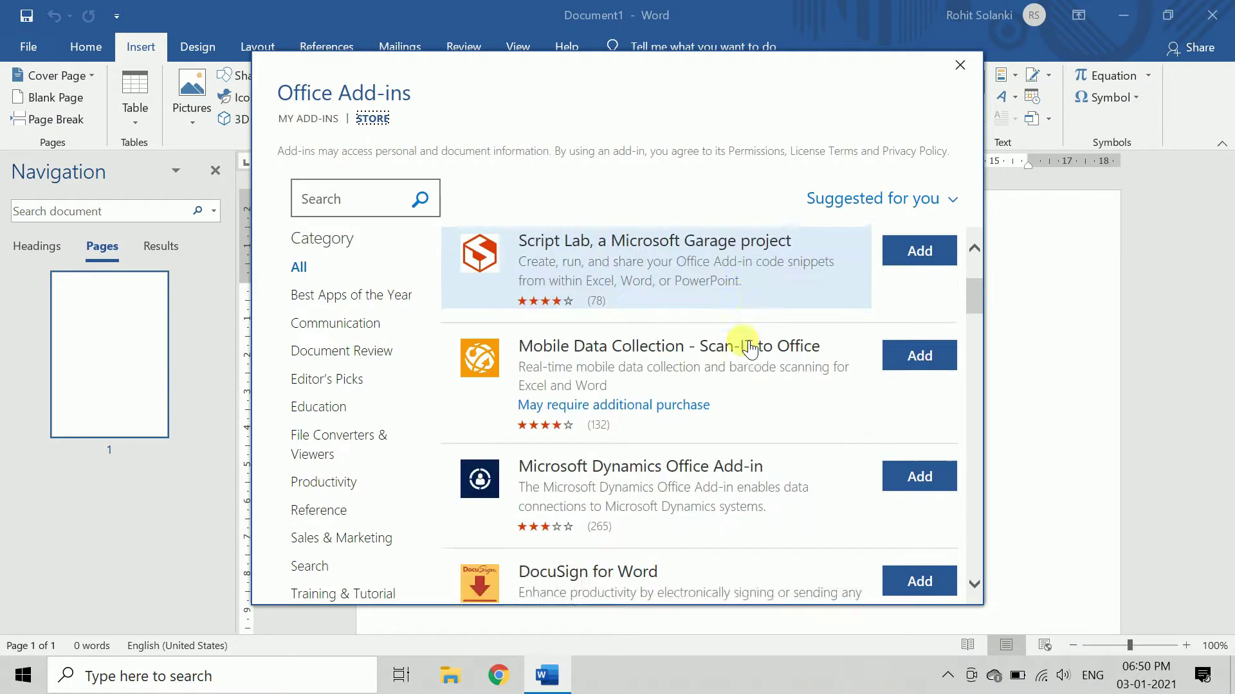
{"action": "scroll", "coordinate": [746, 338], "scroll_direction": "down", "scroll_amount": 2}
{"action": "scroll", "coordinate": [746, 341], "scroll_direction": "down", "scroll_amount": 2}
{"action": "scroll", "coordinate": [744, 353], "scroll_direction": "down", "scroll_amount": 1}
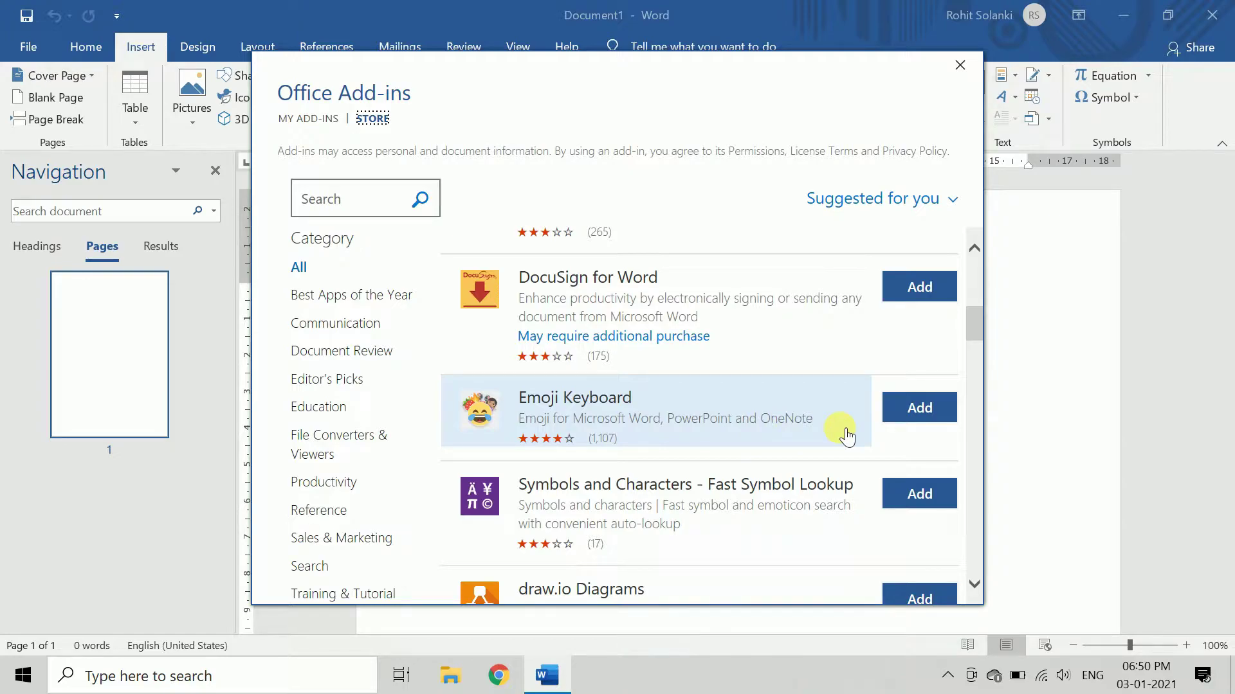
- Add Emoji Keyboard, accept its licence terms, and test-open then close its pane
{"action": "left_click", "coordinate": [929, 413]}
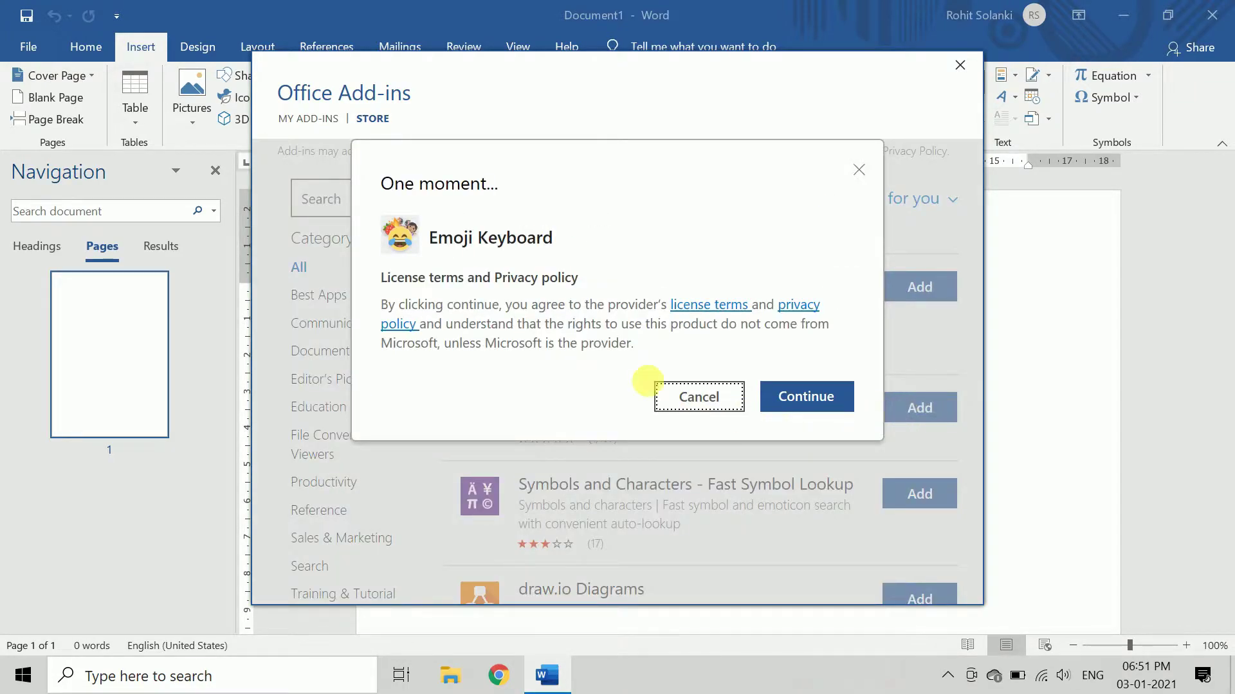
{"action": "left_click", "coordinate": [806, 396]}
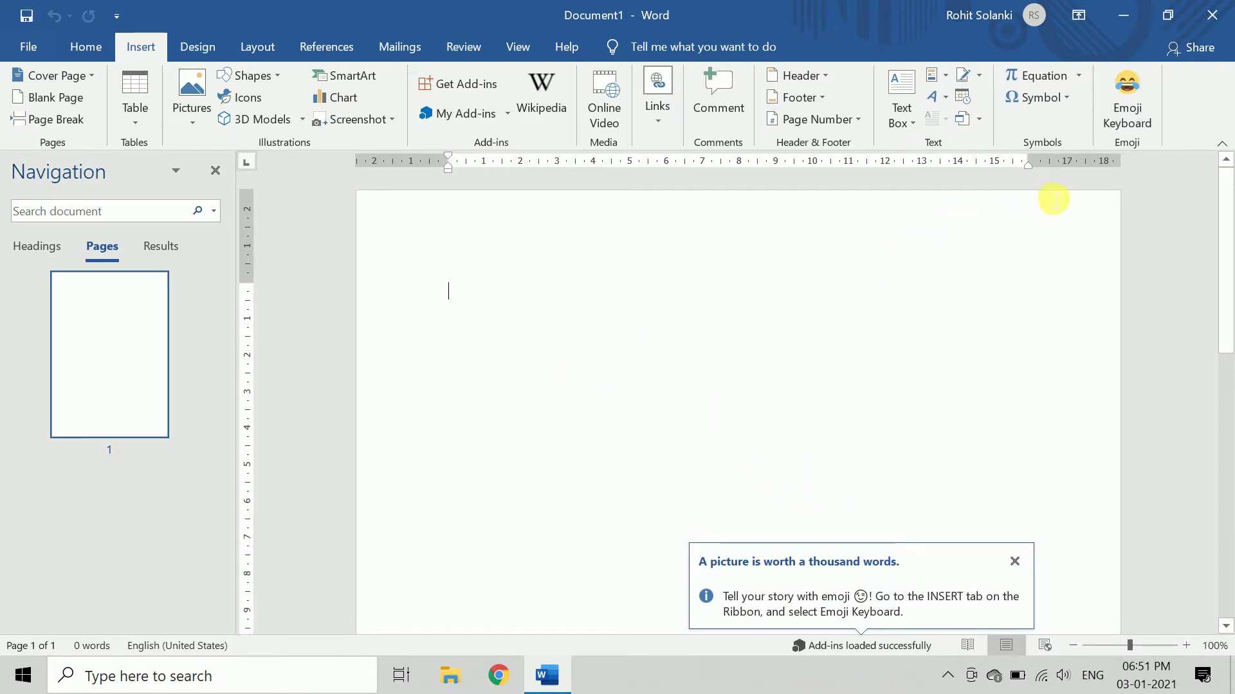
{"action": "left_click", "coordinate": [1119, 123]}
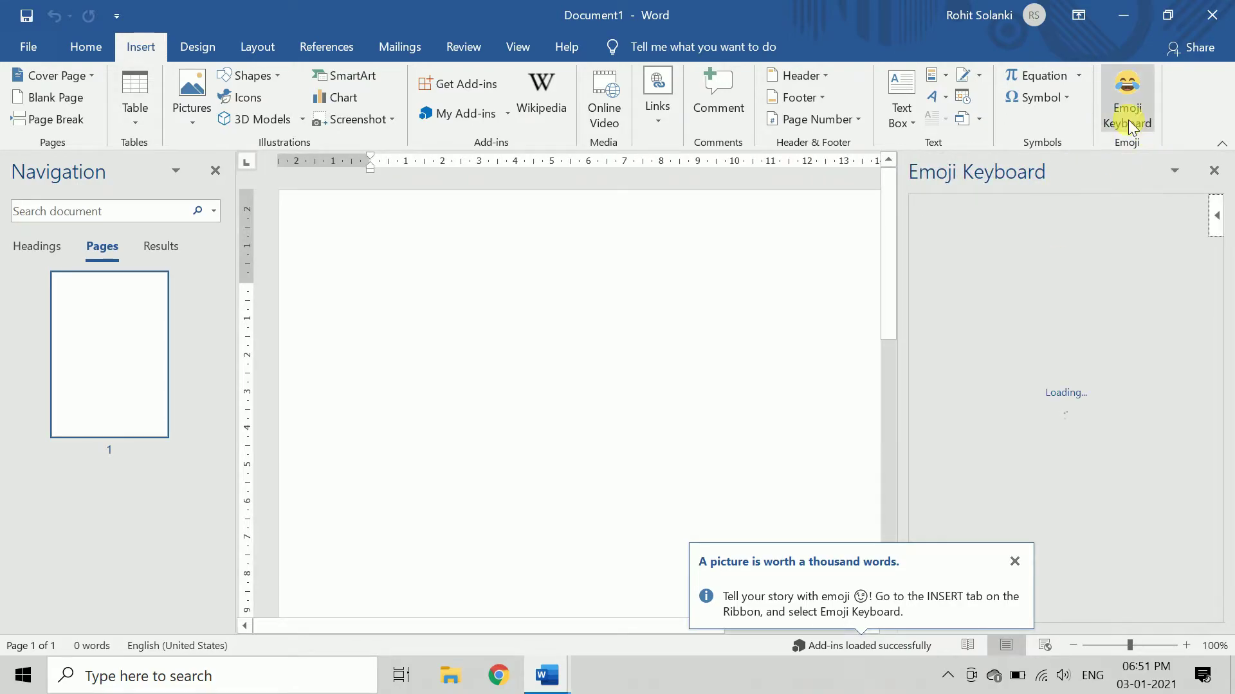
{"action": "left_click", "coordinate": [1214, 171]}
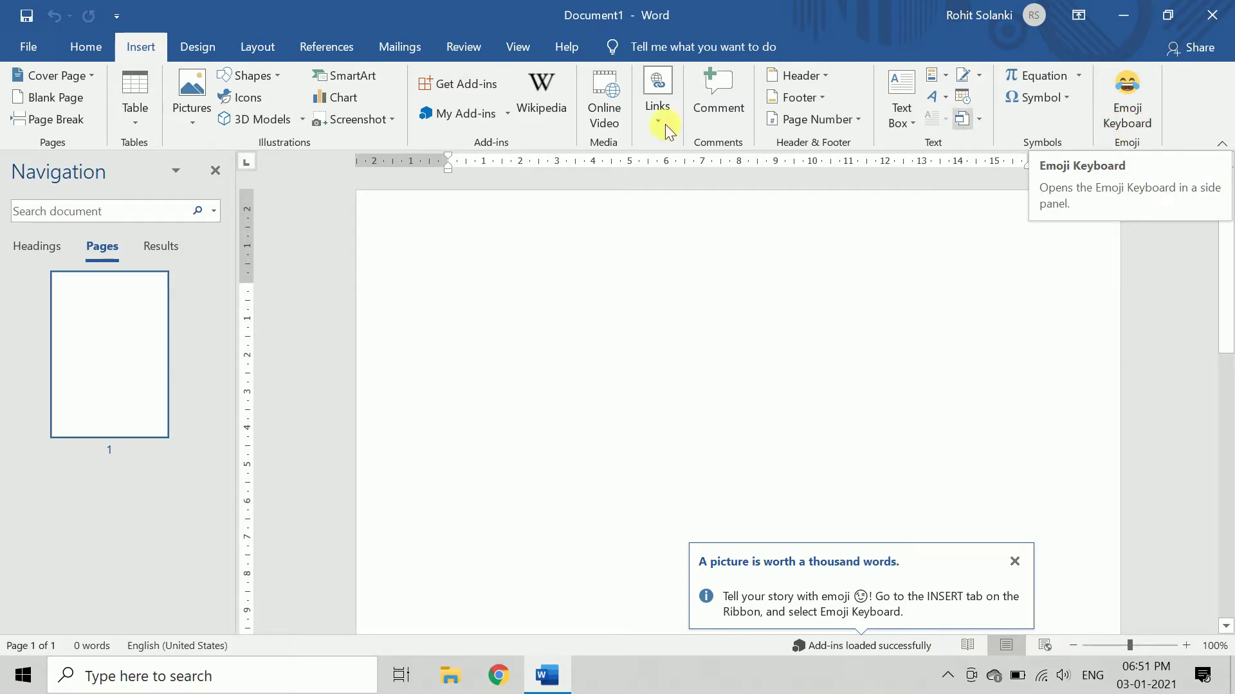
- Confirm Emoji Keyboard is listed under My Add-ins and close the list
{"action": "left_click", "coordinate": [457, 116]}
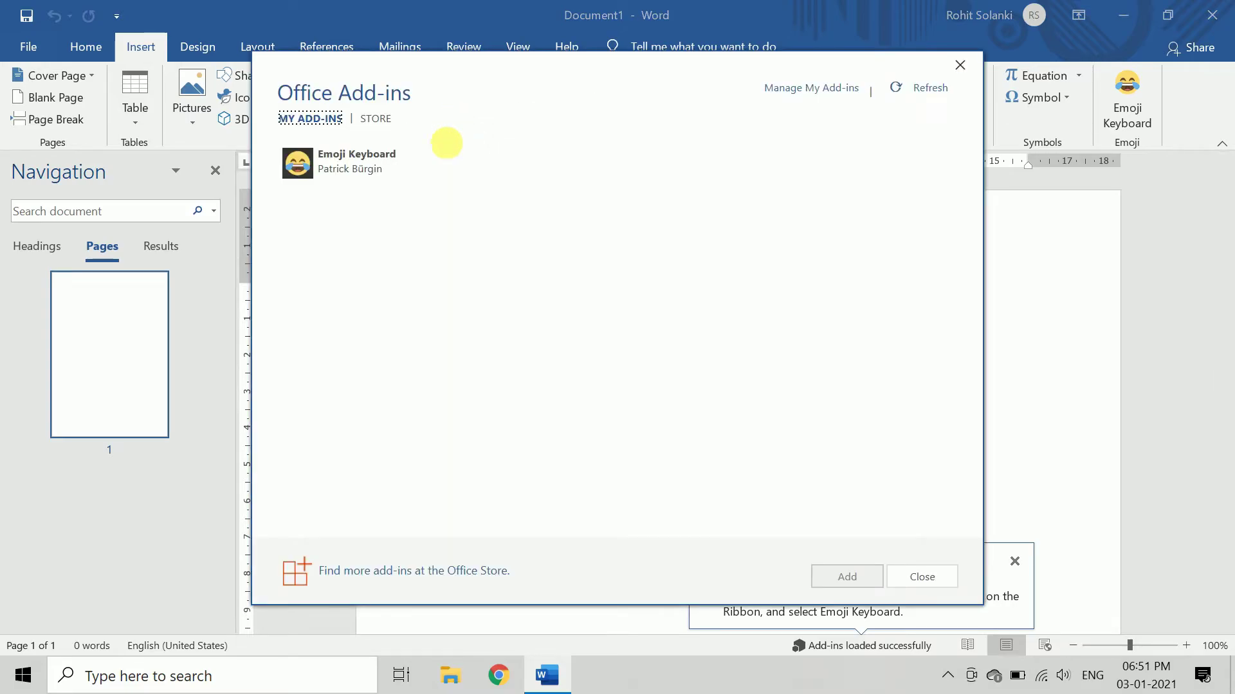
{"action": "left_click", "coordinate": [399, 176]}
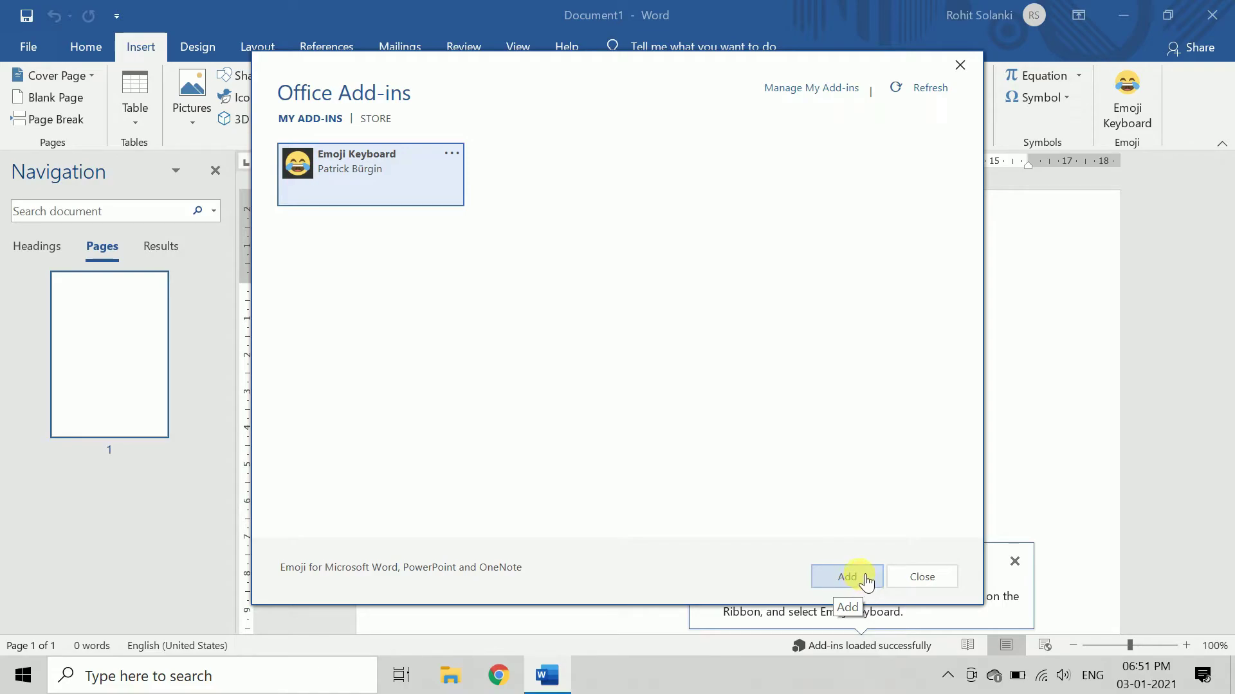
{"action": "left_click", "coordinate": [924, 582]}
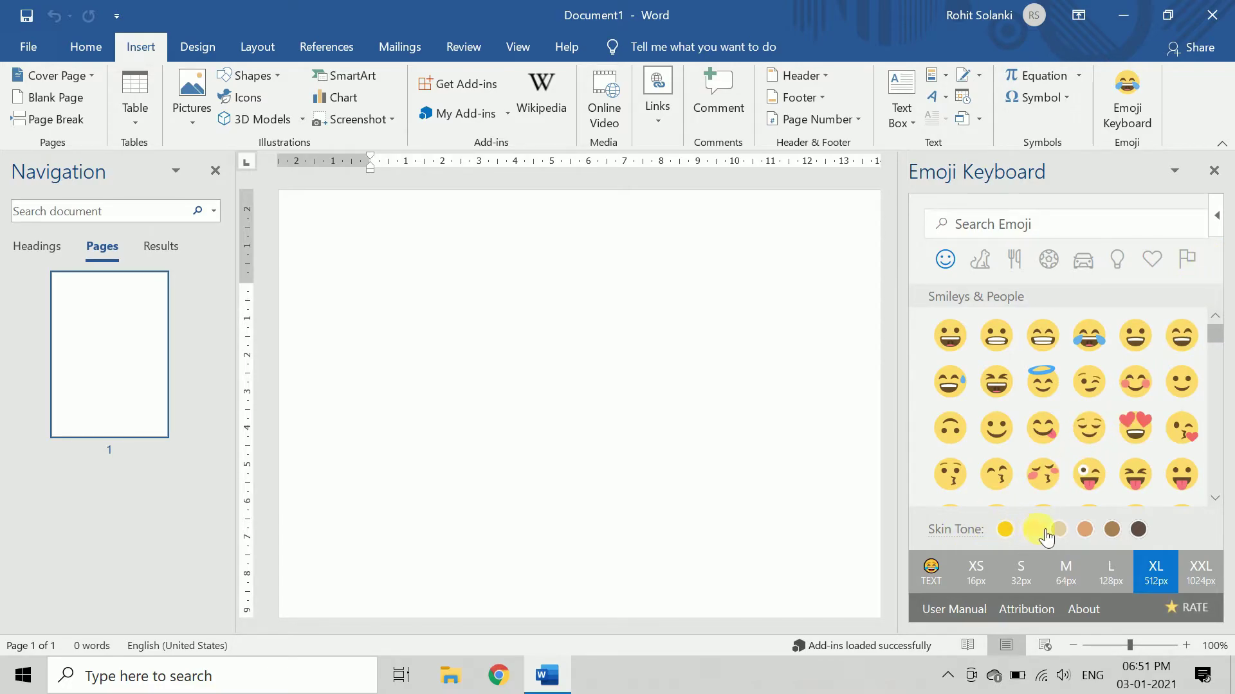
- Try the skin-tone and insert-size options, leaving the size at XL 512px
{"action": "left_click", "coordinate": [1085, 529]}
{"action": "left_click", "coordinate": [1138, 529]}
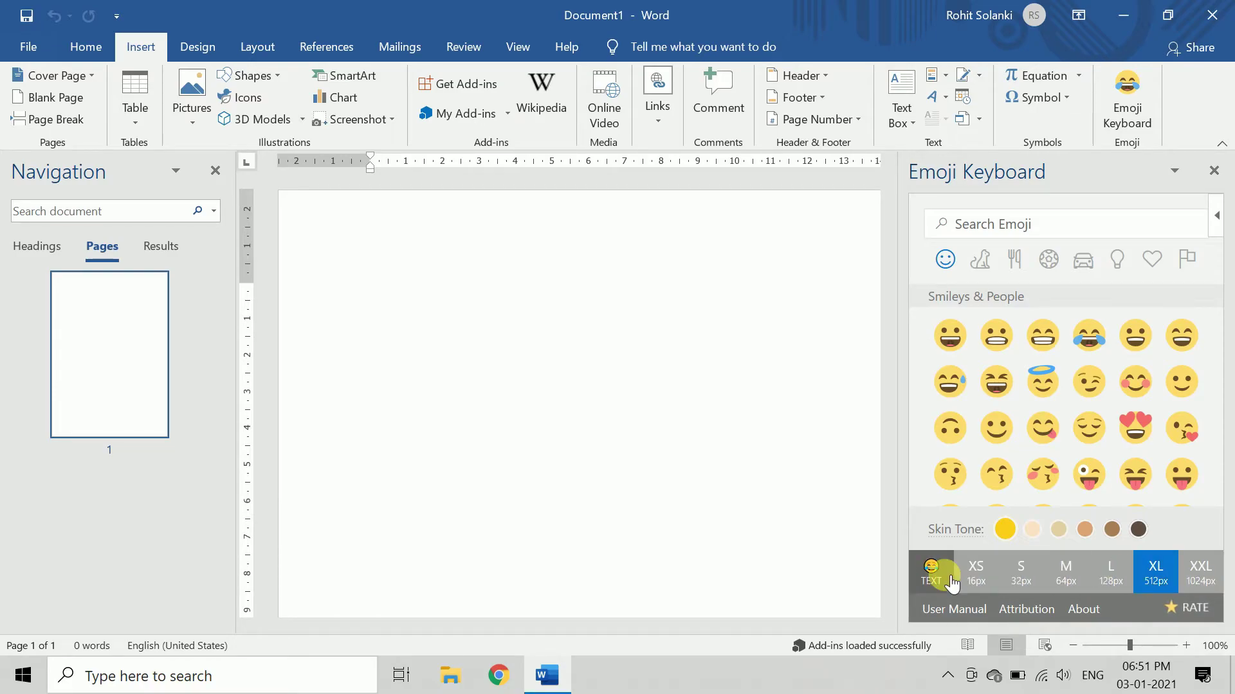
{"action": "left_click", "coordinate": [930, 573]}
{"action": "left_click", "coordinate": [976, 572]}
{"action": "left_click", "coordinate": [1020, 572]}
{"action": "left_click", "coordinate": [1065, 572]}
{"action": "left_click", "coordinate": [1108, 572]}
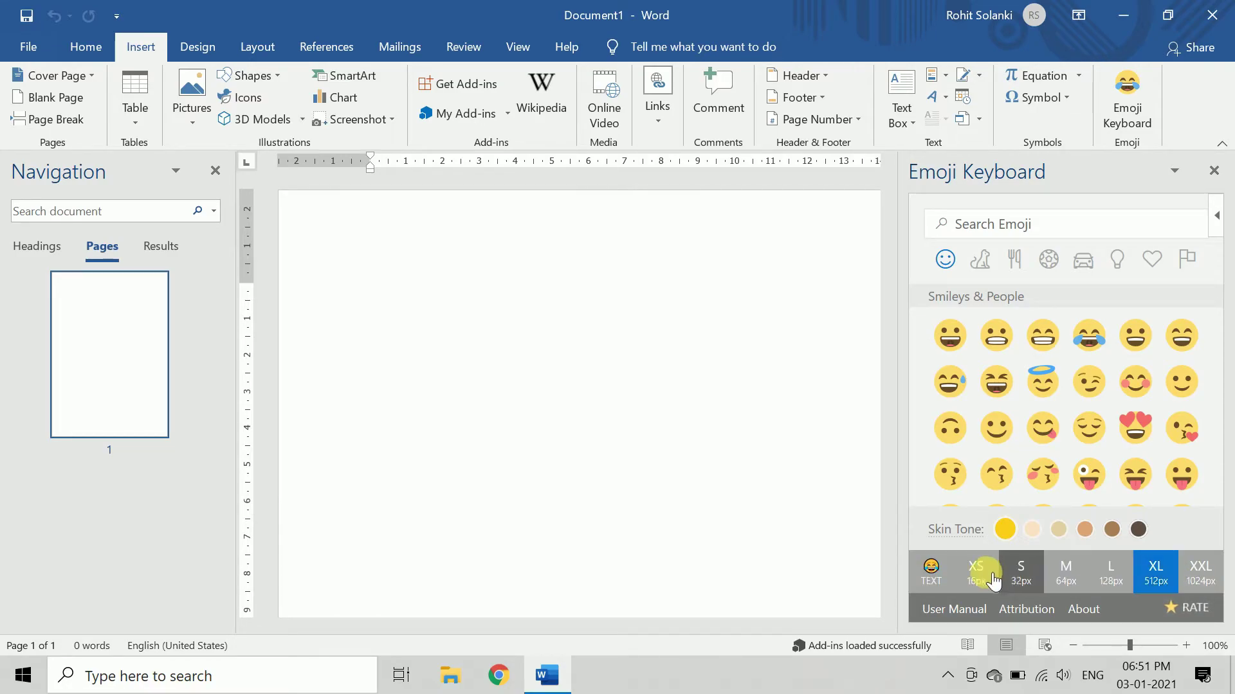
- Step through the emoji categories and scroll down to the Flags set showing India
{"action": "left_click", "coordinate": [980, 259]}
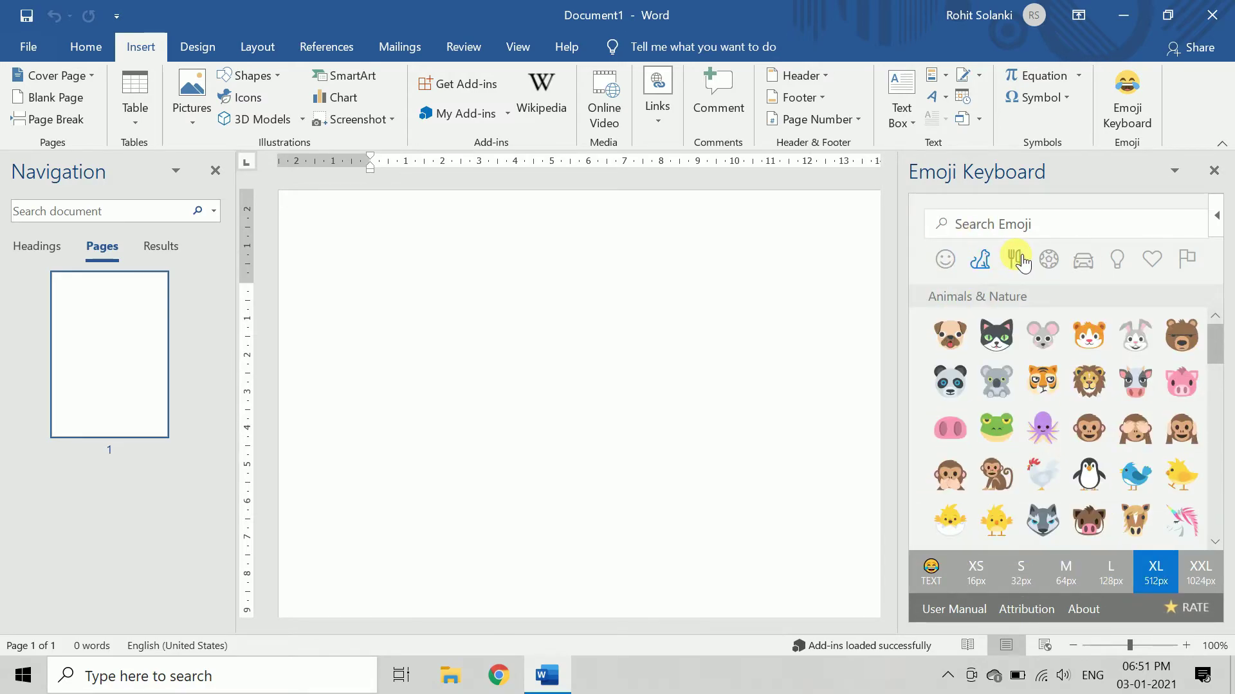
{"action": "left_click", "coordinate": [1014, 259]}
{"action": "left_click", "coordinate": [1048, 259]}
{"action": "left_click", "coordinate": [1084, 264]}
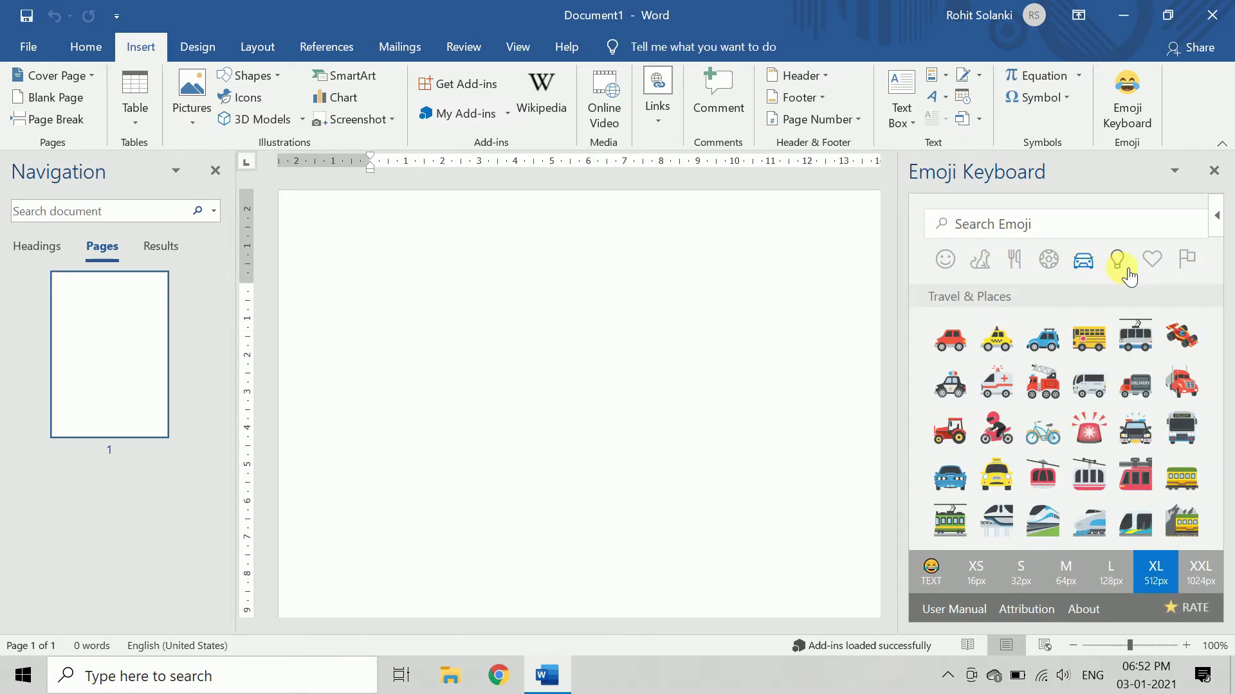
{"action": "left_click", "coordinate": [1131, 273]}
{"action": "left_click", "coordinate": [1151, 260]}
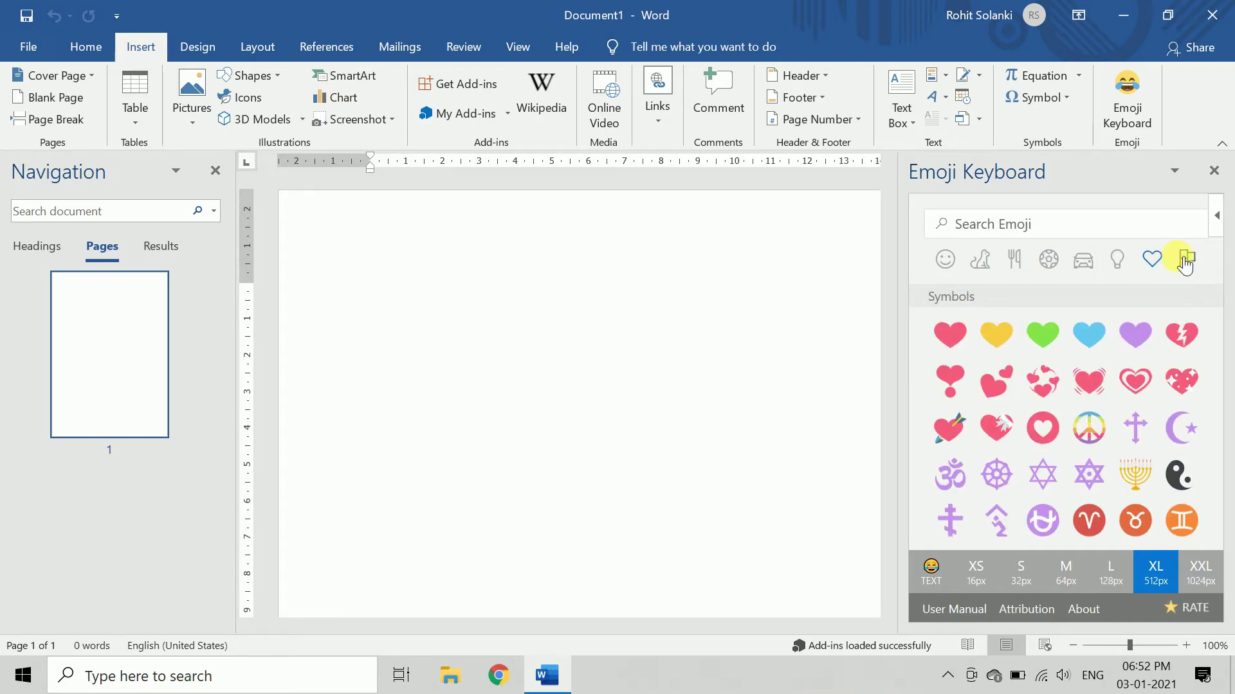
{"action": "scroll", "coordinate": [1159, 384], "scroll_direction": "down", "scroll_amount": 10}
{"action": "scroll", "coordinate": [1159, 385], "scroll_direction": "down", "scroll_amount": 3}
{"action": "scroll", "coordinate": [1158, 391], "scroll_direction": "down", "scroll_amount": 3}
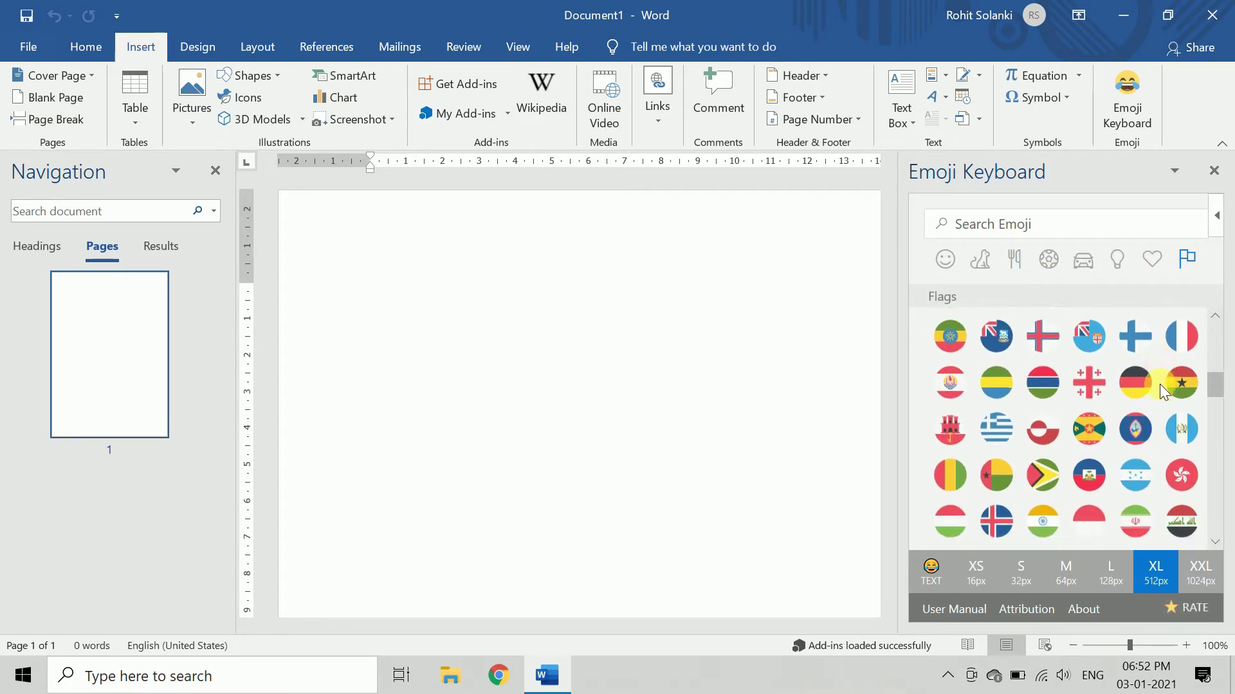
{"action": "scroll", "coordinate": [1159, 384], "scroll_direction": "down", "scroll_amount": 3}
{"action": "scroll", "coordinate": [1156, 396], "scroll_direction": "down", "scroll_amount": 1}
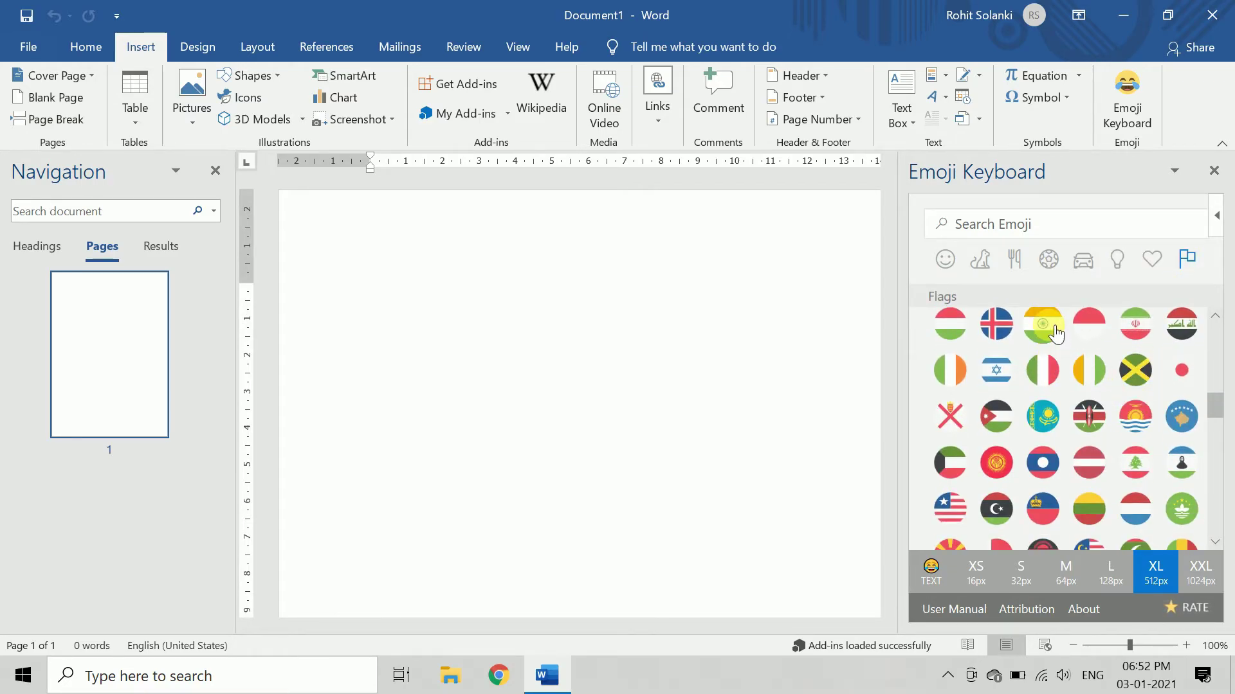
- Insert the India flag emoji, close the Emoji Keyboard, undo the accidental move, and deselect it
{"action": "left_click", "coordinate": [1057, 333]}
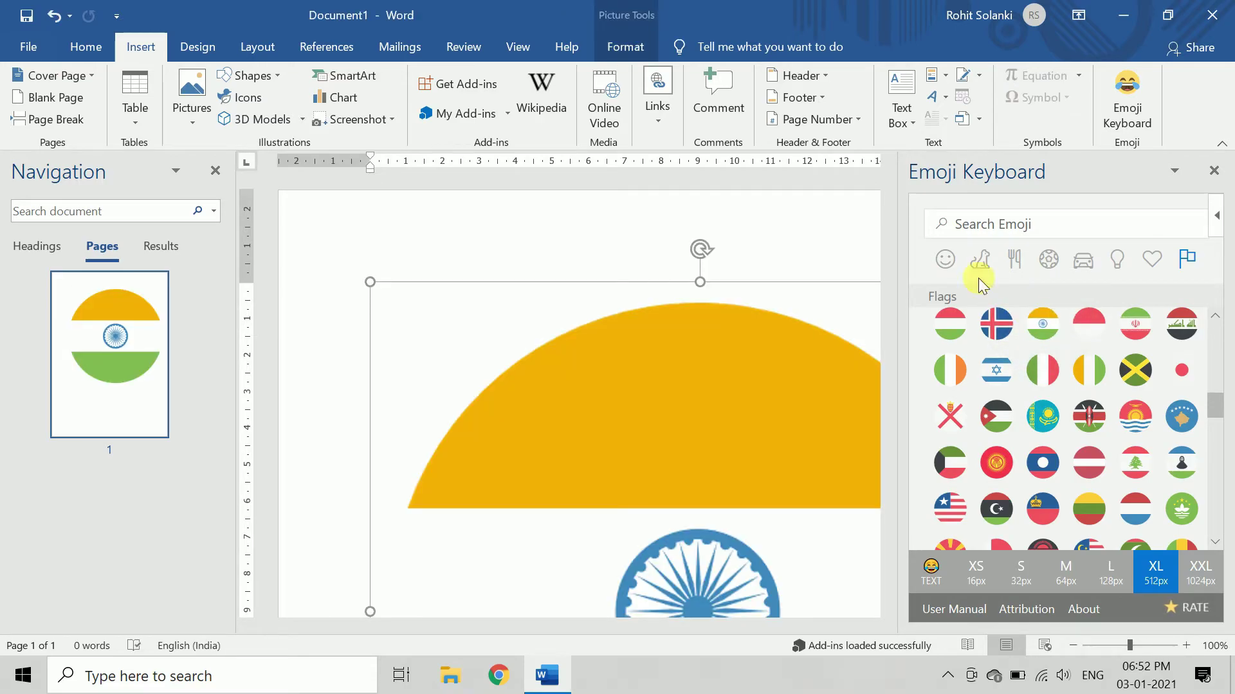
{"action": "left_click", "coordinate": [1214, 170]}
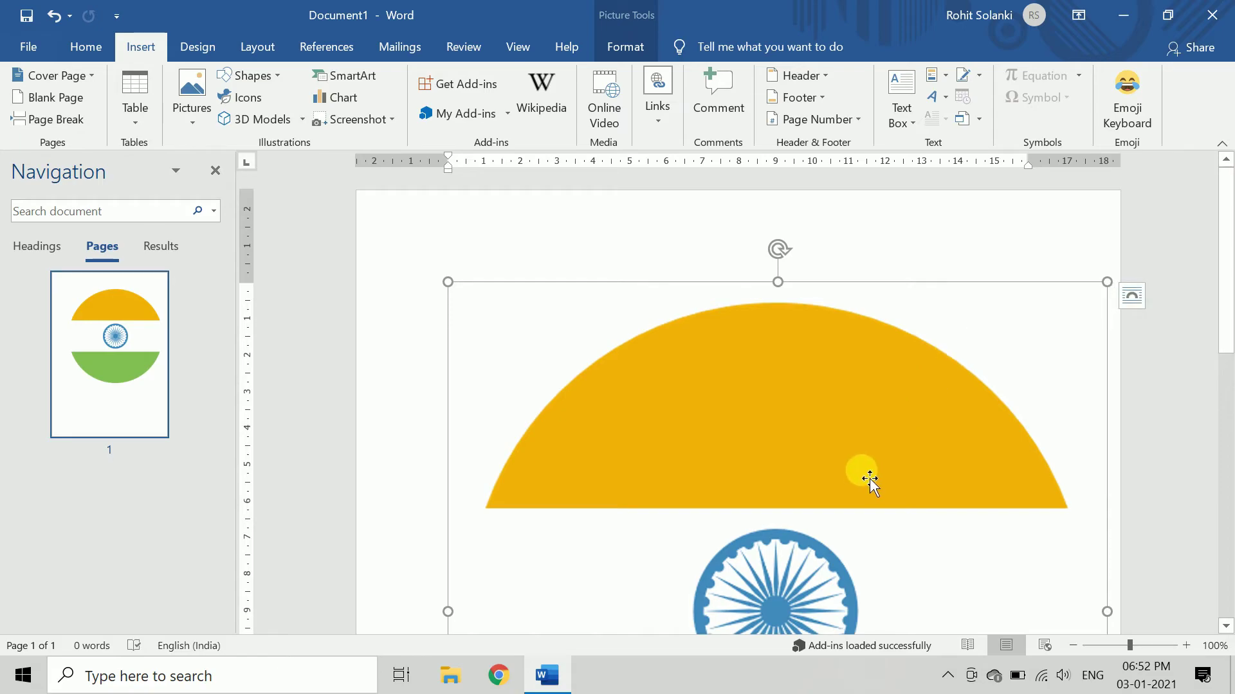
{"action": "scroll", "coordinate": [797, 405], "scroll_direction": "down", "scroll_amount": 3}
{"action": "left_click", "coordinate": [1132, 187]}
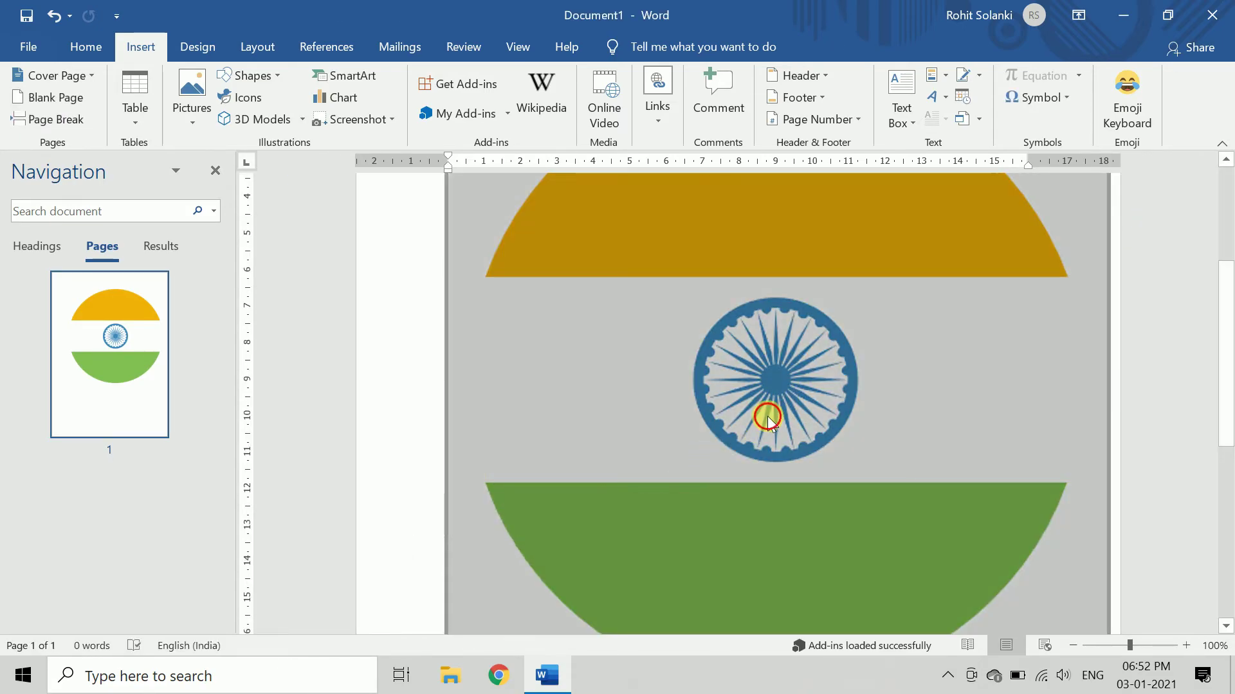
{"action": "mouse_move", "coordinate": [768, 415]}
{"action": "left_mouse_down"}
{"action": "mouse_move", "coordinate": [798, 395]}
{"action": "mouse_move", "coordinate": [826, 413]}
{"action": "left_mouse_up"}
{"action": "key", "text": "ctrl+z"}
{"action": "scroll", "coordinate": [826, 413], "scroll_direction": "down", "scroll_amount": 6}
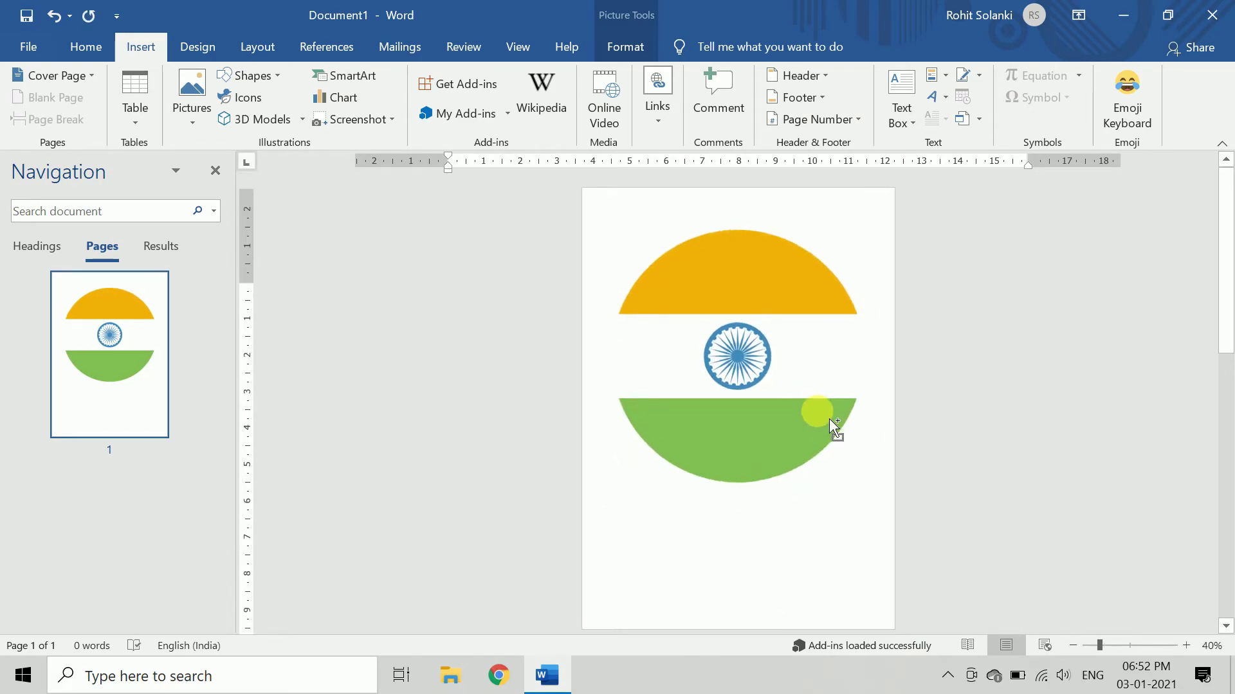
{"action": "left_click", "coordinate": [1014, 387]}
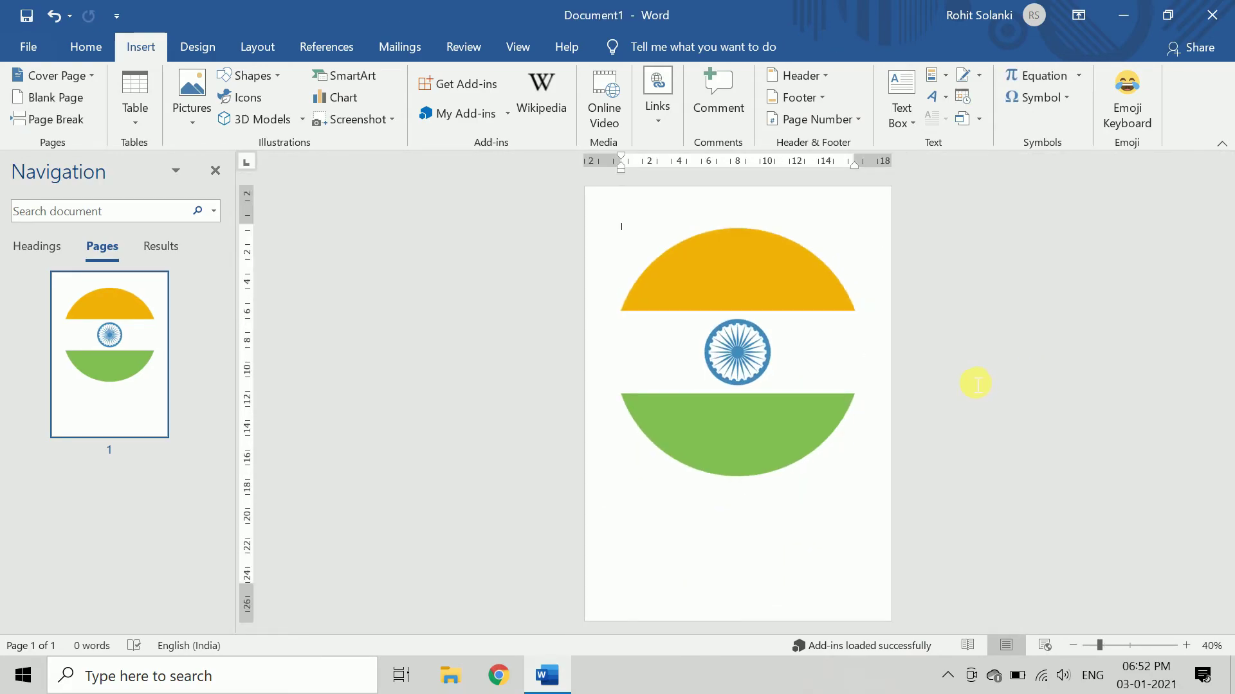
- Launch PowerPoint by searching 'POWER' and create a blank presentation
{"action": "key", "text": "super"}
{"action": "type", "text": "POWER"}
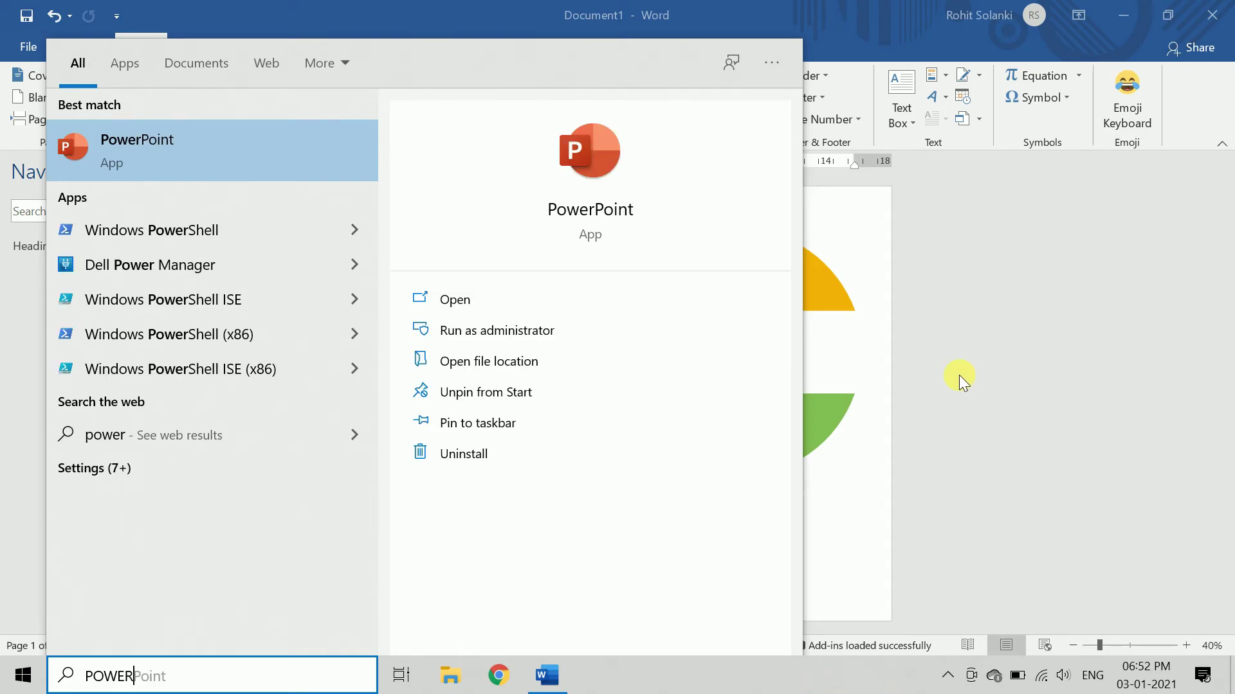
{"action": "key", "text": "Return"}
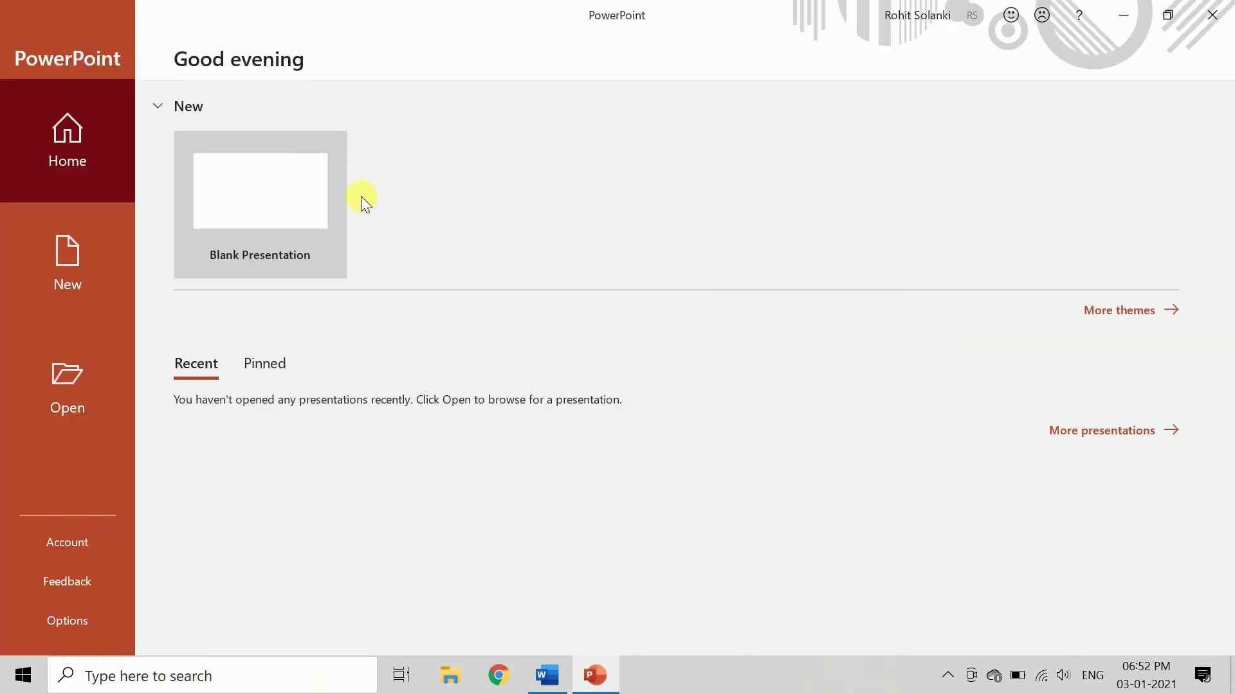
{"action": "left_click", "coordinate": [297, 173]}
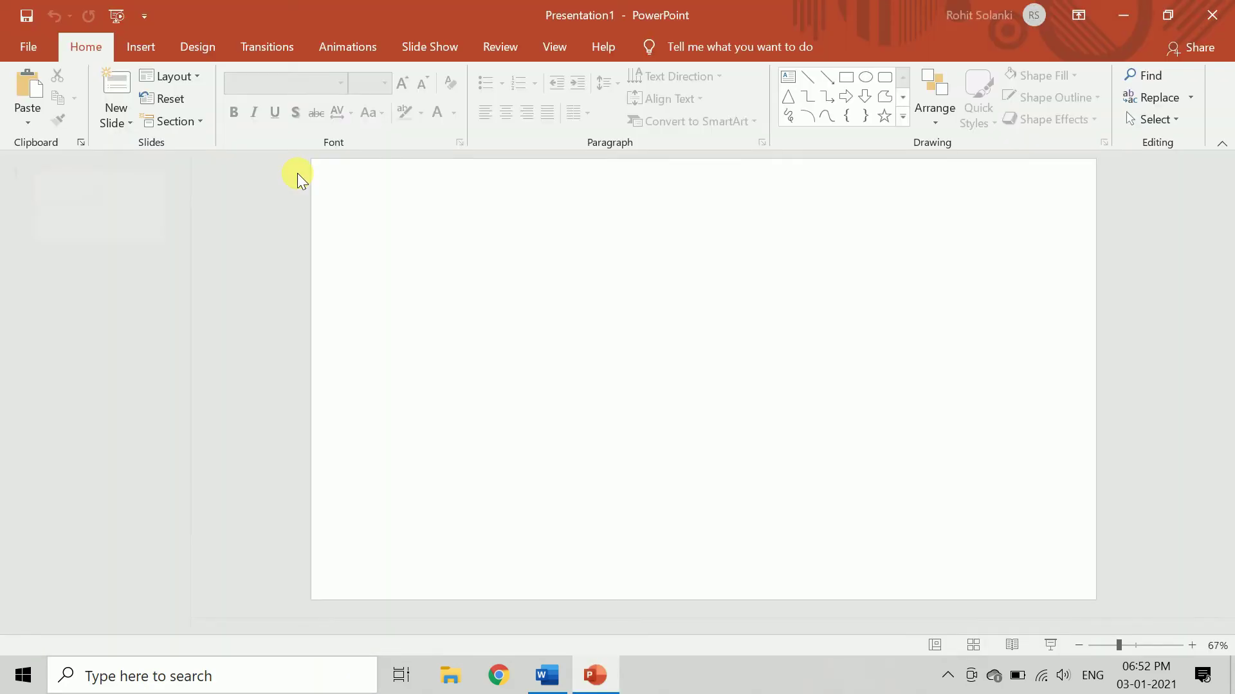
- Insert the money-mouth face emoji from Emoji Keyboard and move it up-left on slide 1
{"action": "left_click", "coordinate": [143, 49]}
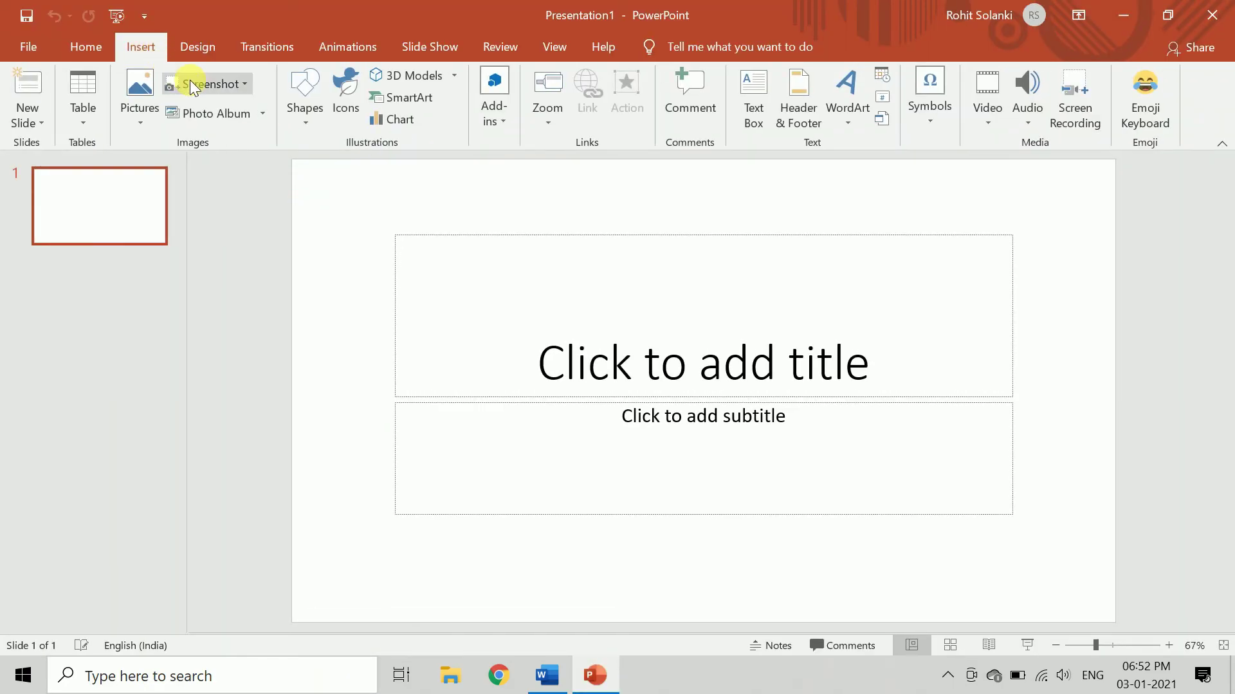
{"action": "left_click", "coordinate": [1157, 124]}
{"action": "scroll", "coordinate": [972, 376], "scroll_direction": "down", "scroll_amount": 3}
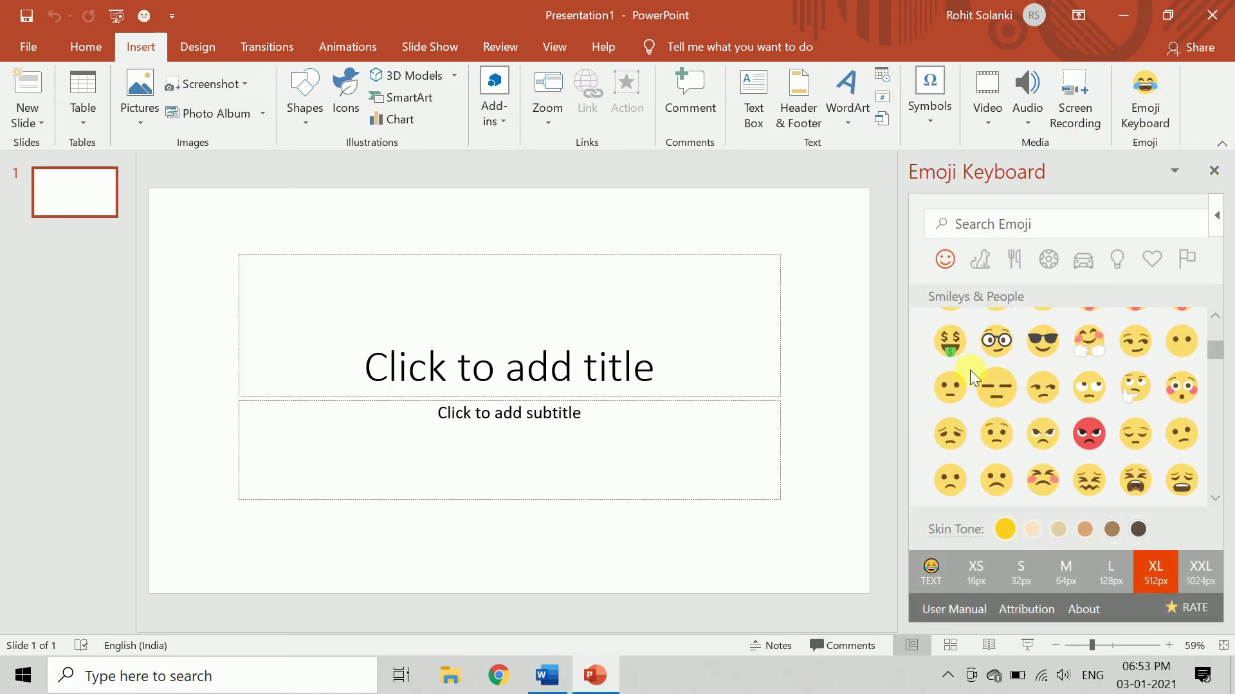
{"action": "left_click", "coordinate": [949, 341]}
{"action": "left_click_drag", "start_coordinate": [661, 474], "coordinate": [616, 427]}
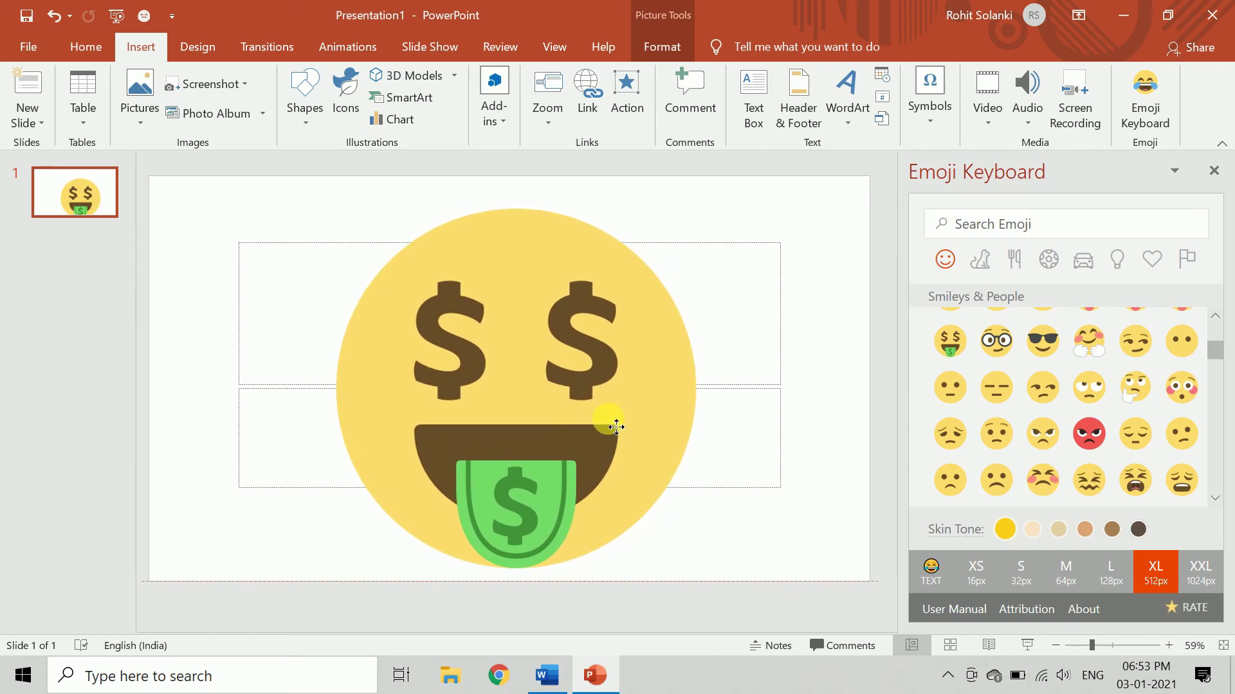
{"action": "left_click", "coordinate": [804, 341]}
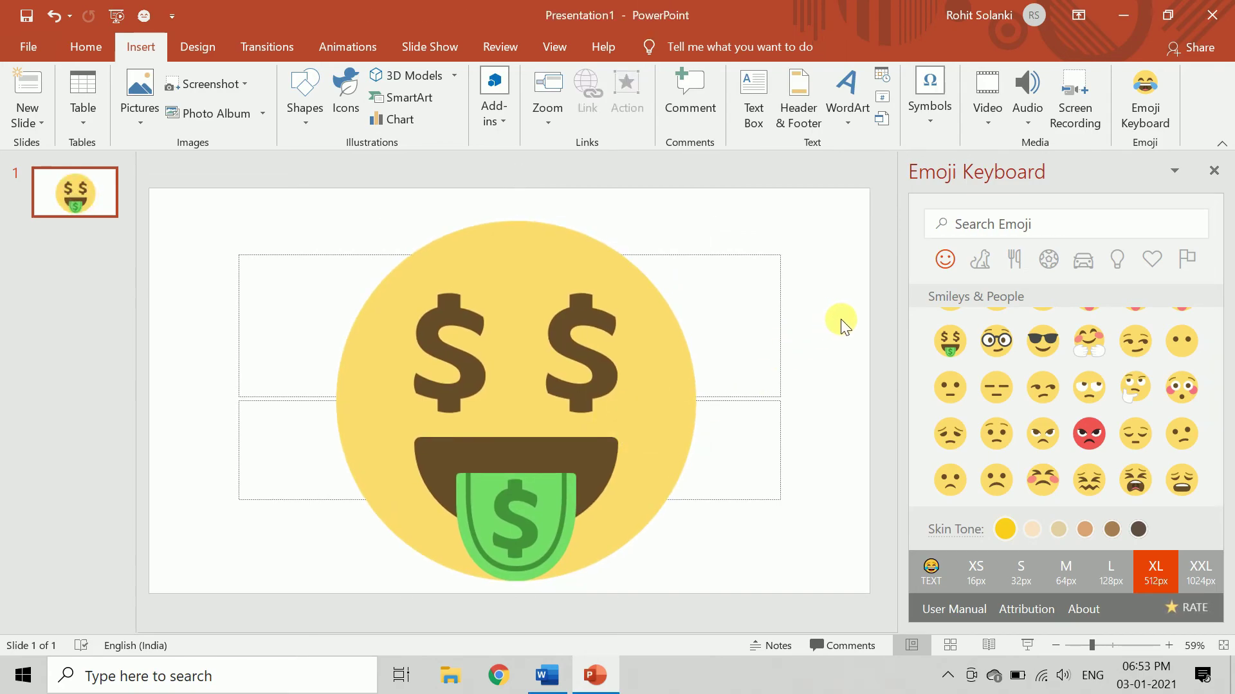